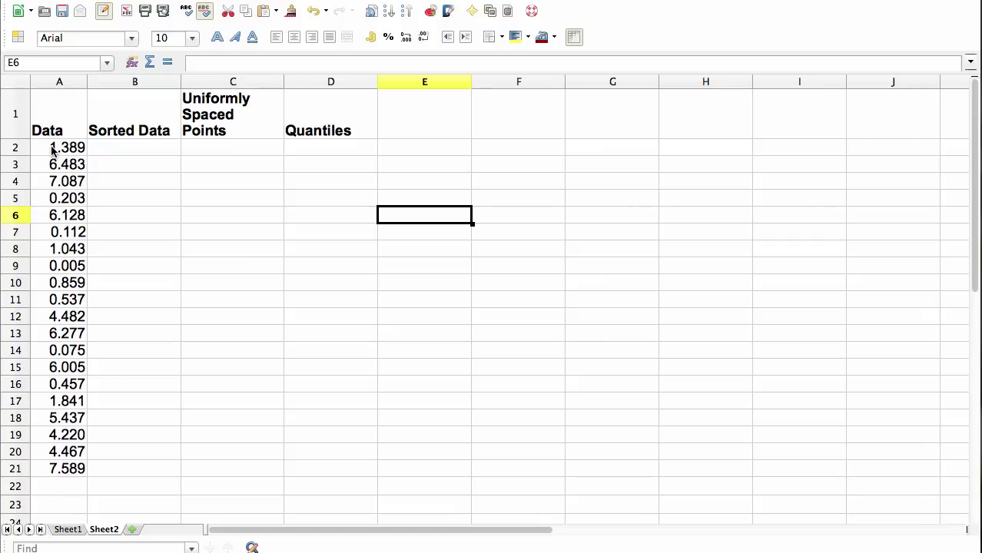
# Step: Copy the Data values A2:A21 into the Sorted Data column starting at B2
pyautogui.moveTo(51, 151); pyautogui.dragTo(52, 469)
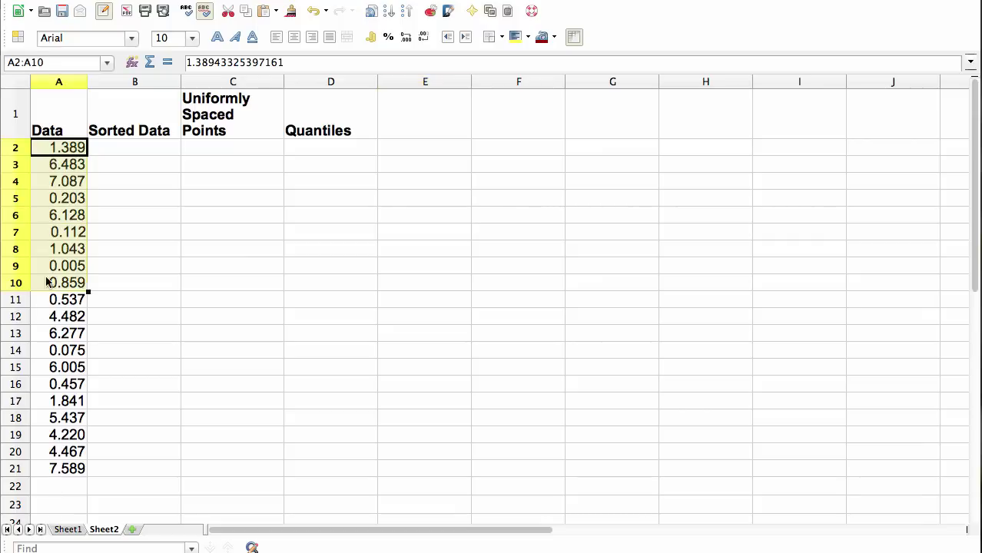
pyautogui.hotkey('ctrl', 'c')
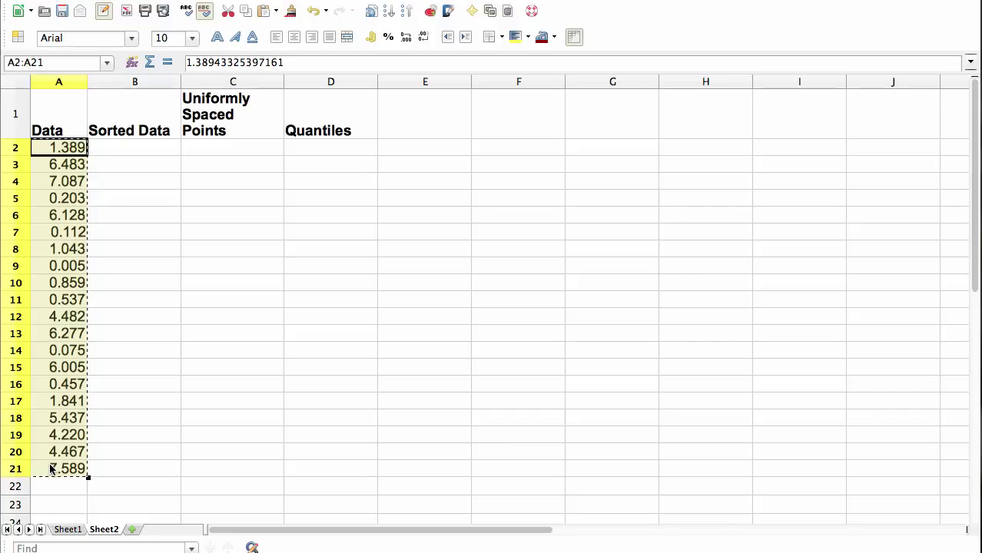
pyautogui.click(131, 149)
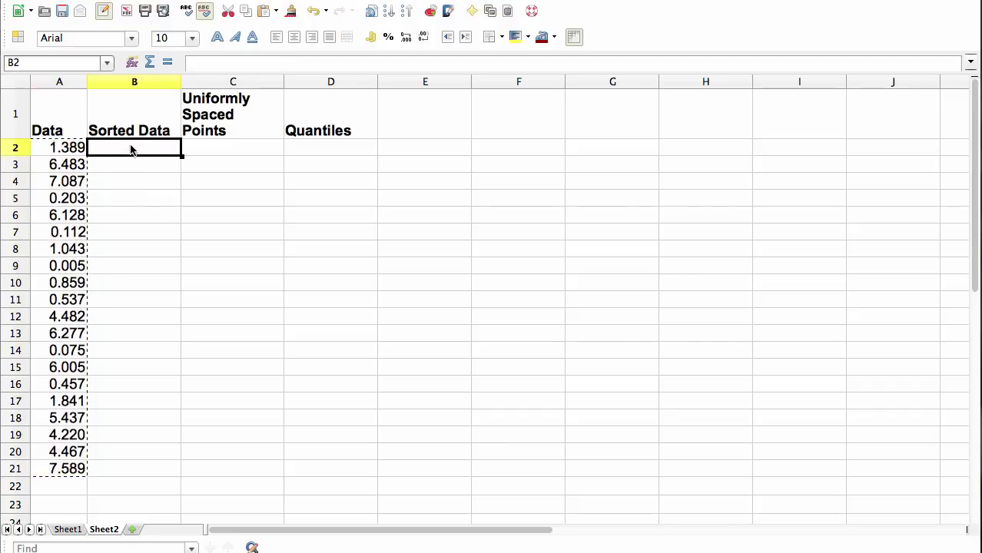
pyautogui.hotkey('ctrl', 'v')
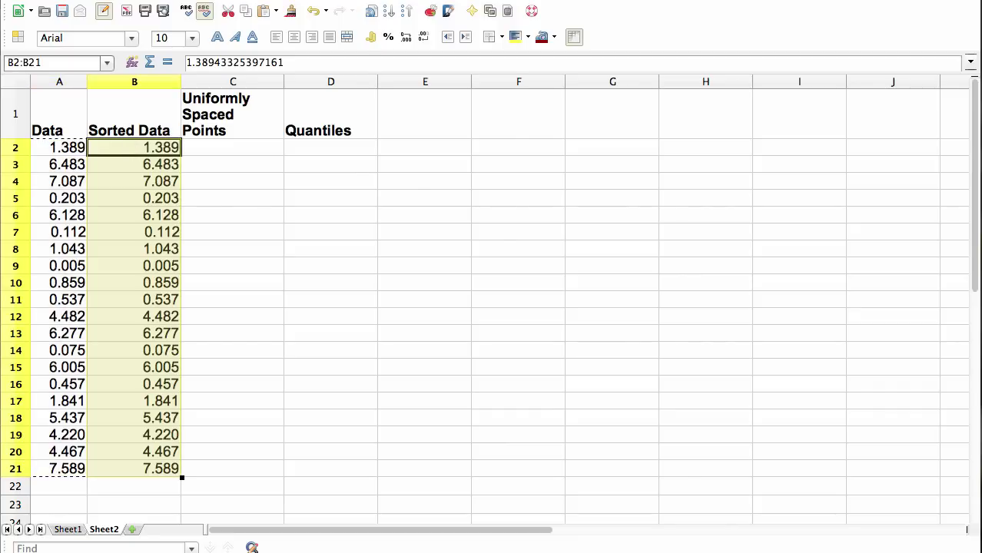
# Step: Sort the current selection in column B in ascending order
pyautogui.click(367, 0)
pyautogui.click(369, 52)
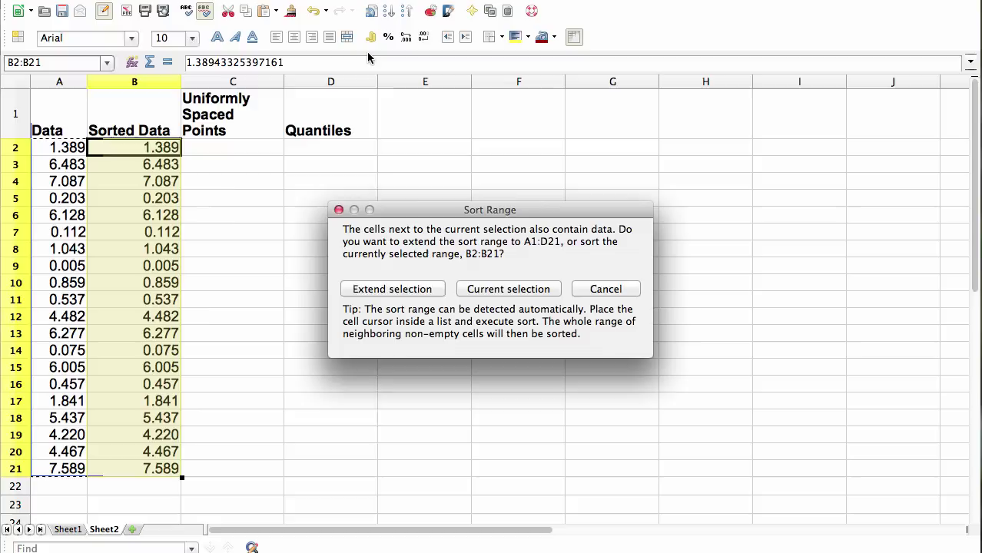
pyautogui.click(490, 292)
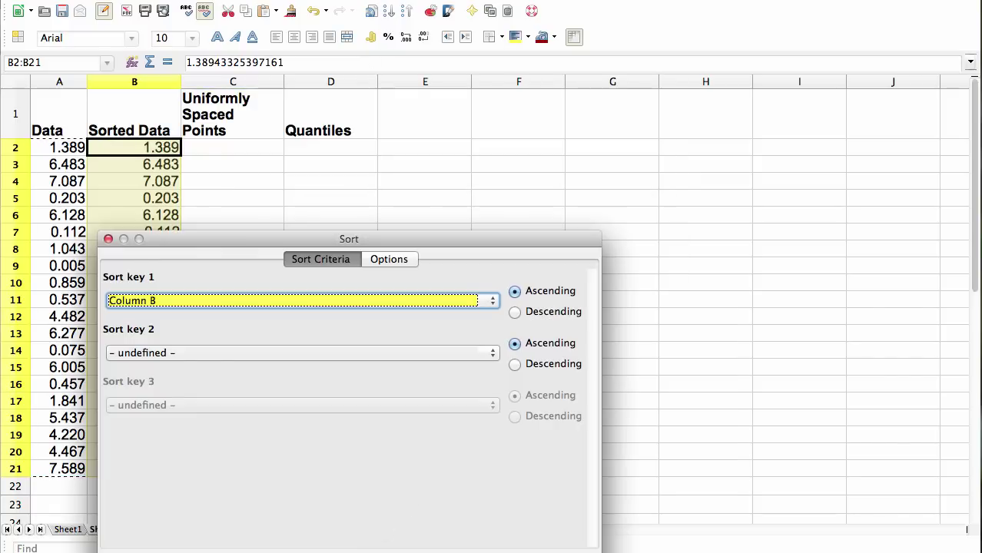
pyautogui.press('Return')
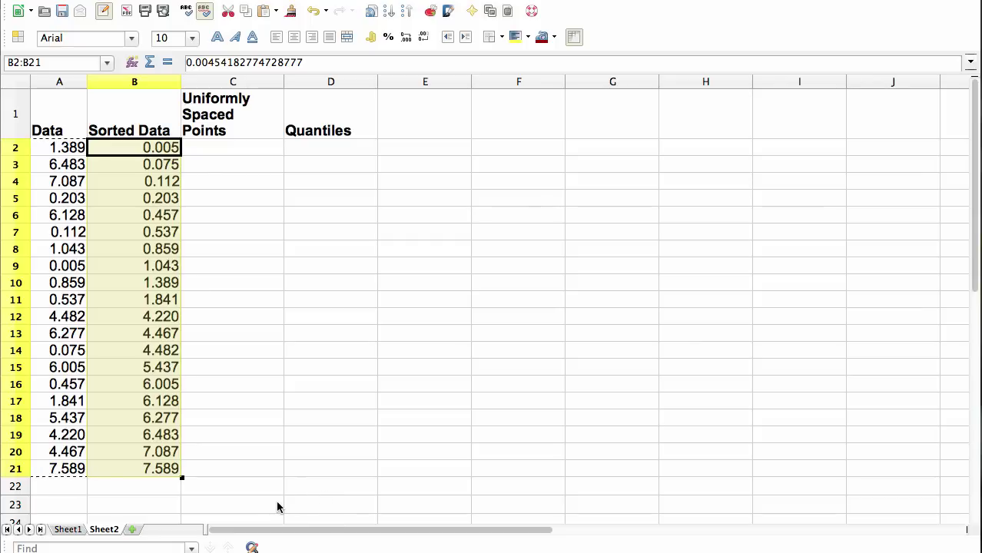
# Step: Enter =1/21 in C2 as the first uniformly spaced point
pyautogui.click(211, 147)
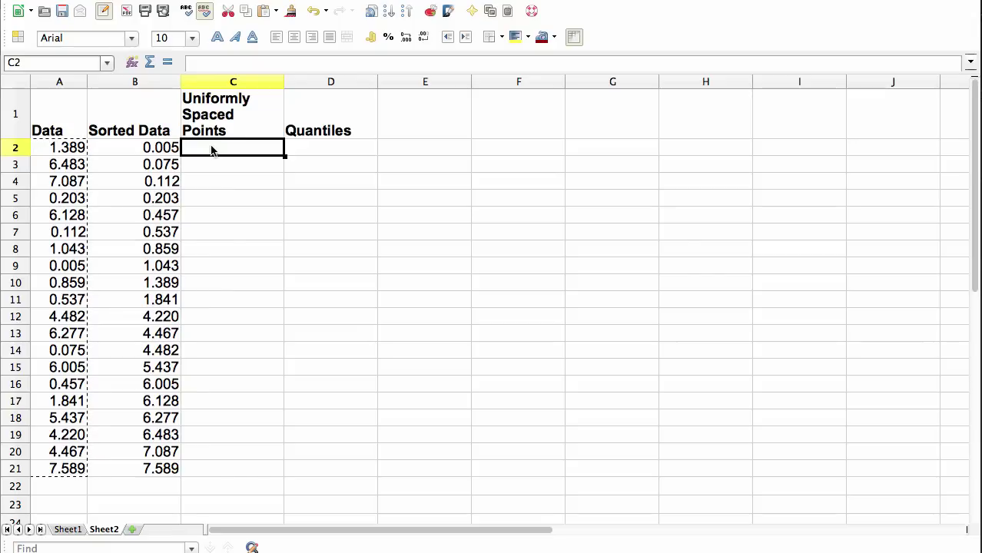
pyautogui.write('=')
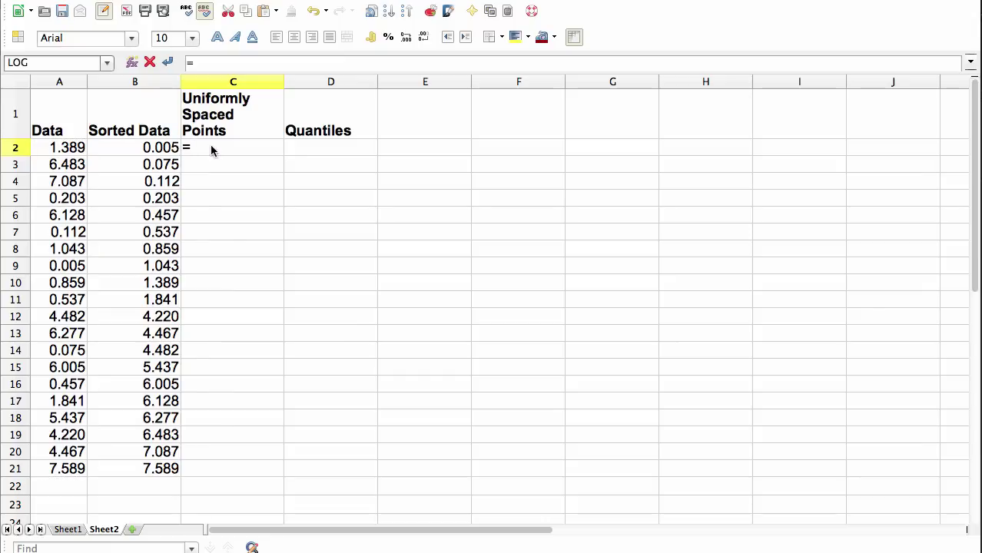
pyautogui.write('1')
pyautogui.write('/21')
pyautogui.press('Return')
# Step: Enter =C2+1/21 in C3 and fill it down to C21
pyautogui.write('=')
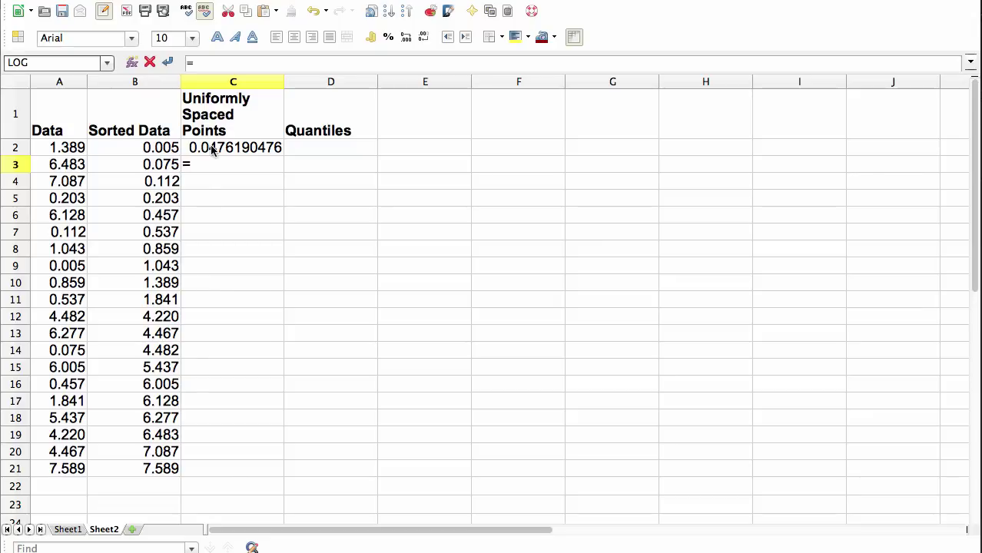
pyautogui.click(212, 151)
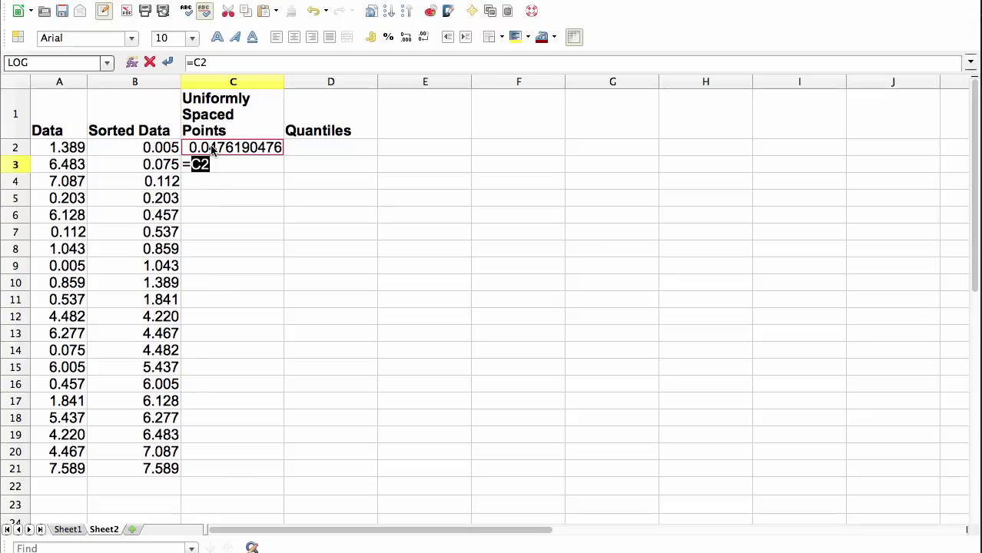
pyautogui.write('+')
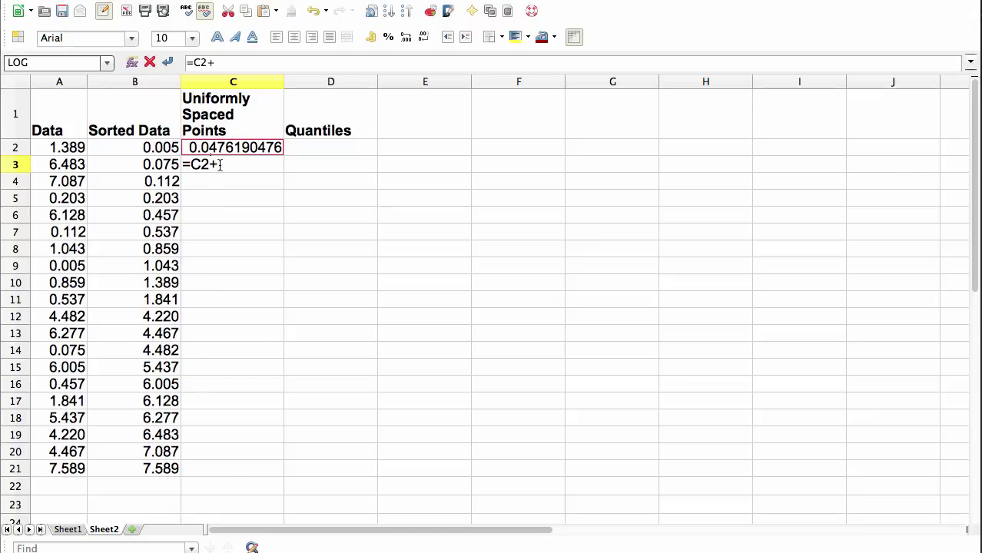
pyautogui.write('1/21')
pyautogui.press('Return')
pyautogui.click(237, 169)
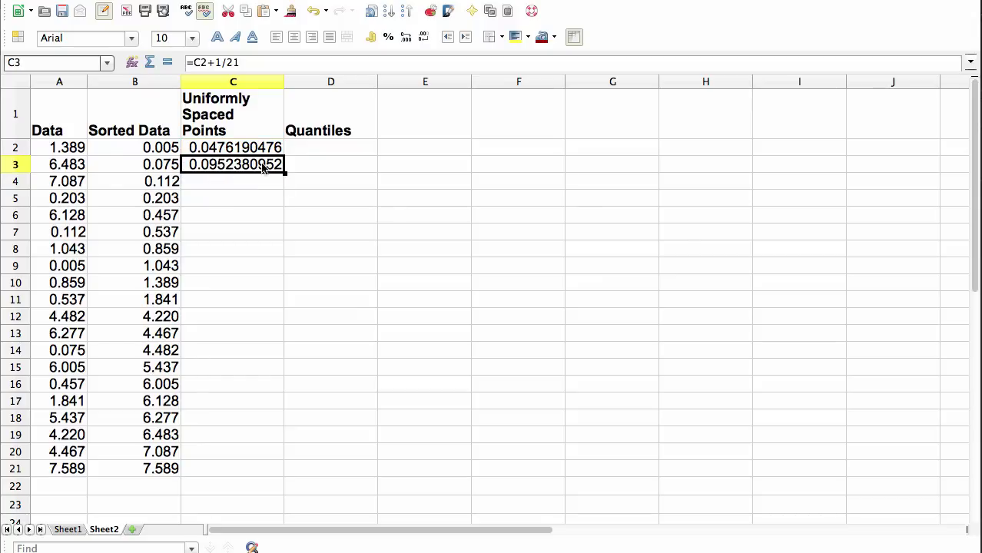
pyautogui.moveTo(284, 173); pyautogui.dragTo(269, 477)
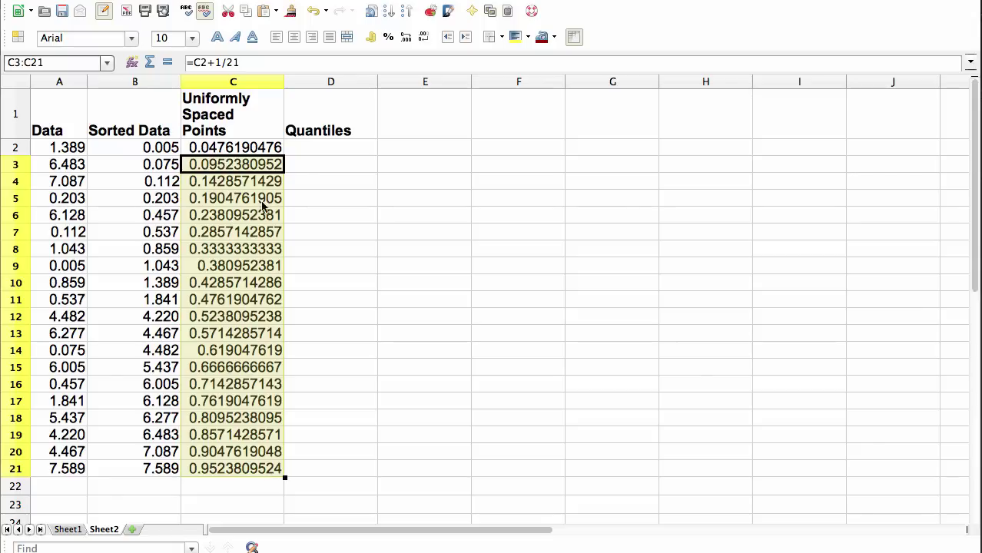
# Step: Enter =NORMSINV(C2) in D2 and fill it down to D21
pyautogui.doubleClick(303, 149)
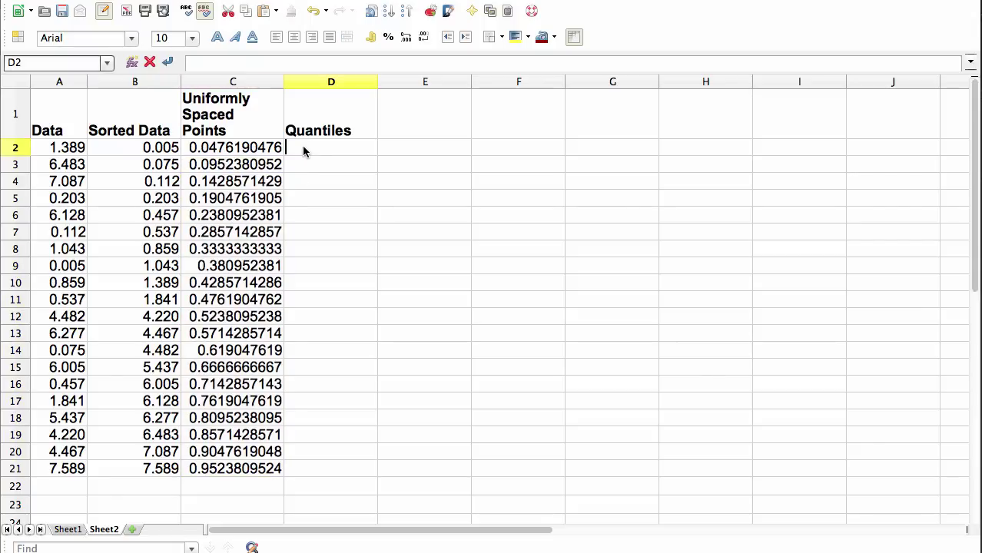
pyautogui.write('=Norms')
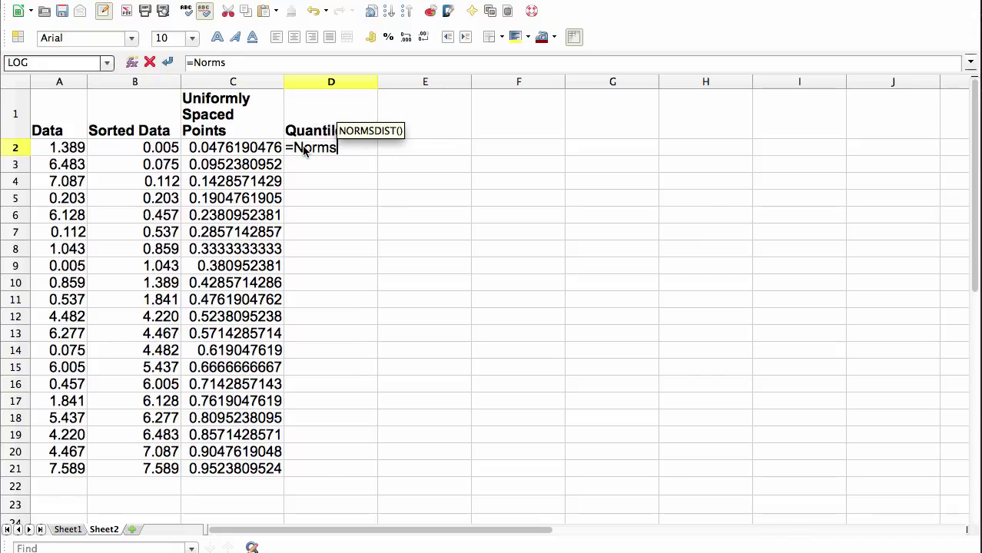
pyautogui.write('inv(')
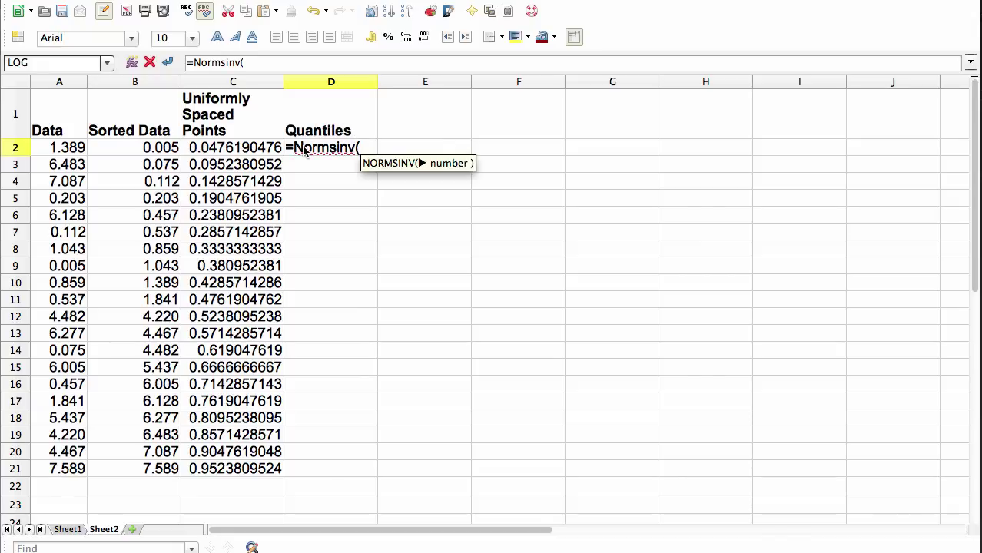
pyautogui.click(243, 148)
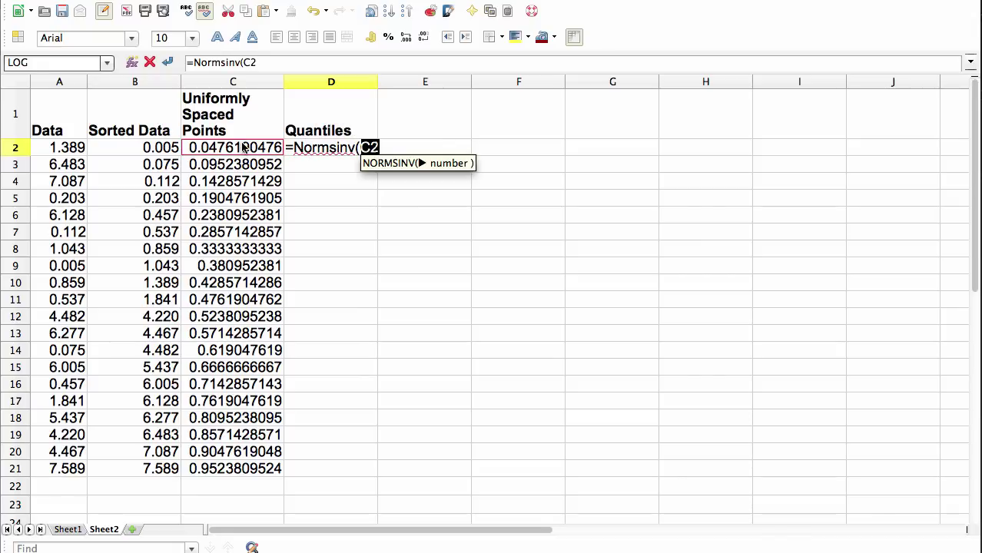
pyautogui.write(')')
pyautogui.press('Return')
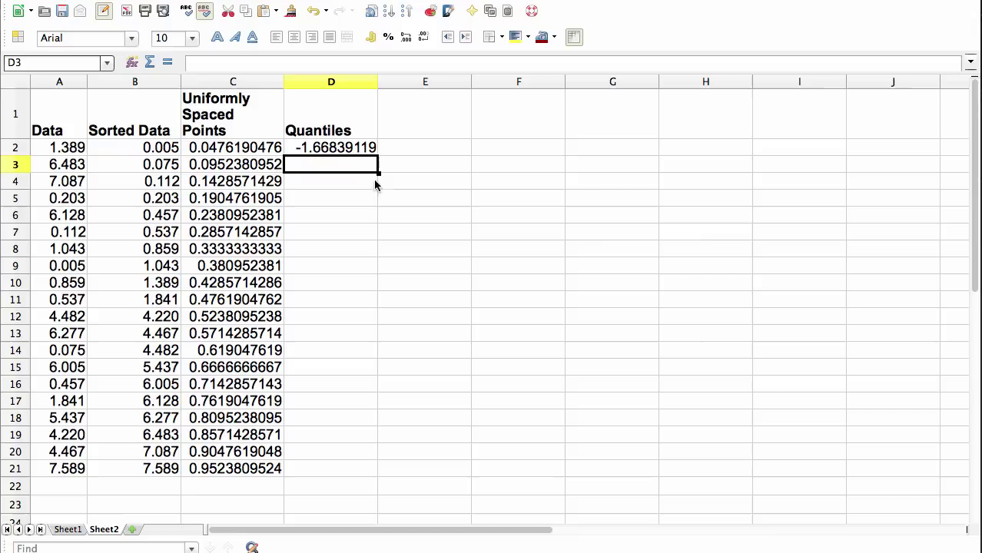
pyautogui.click(370, 147)
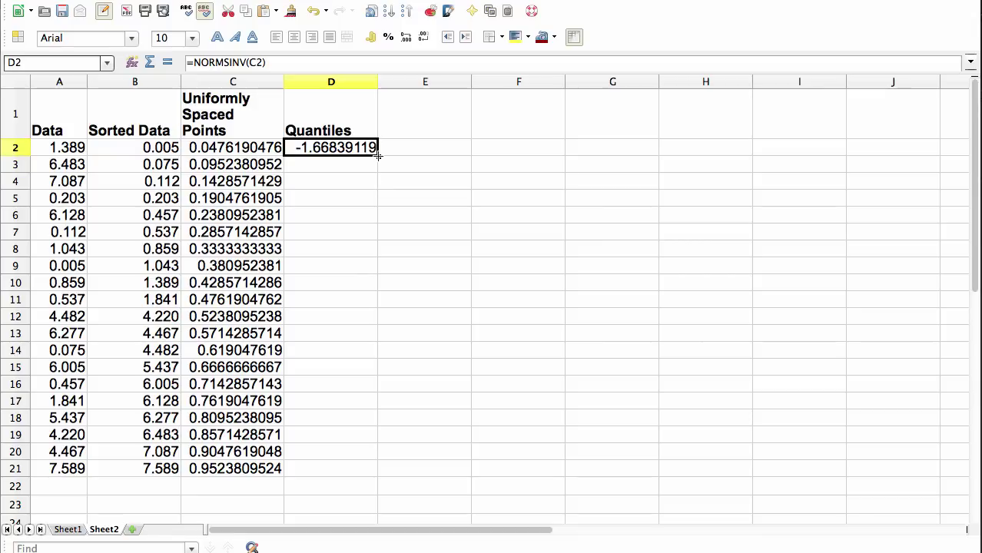
pyautogui.moveTo(378, 156); pyautogui.dragTo(372, 472)
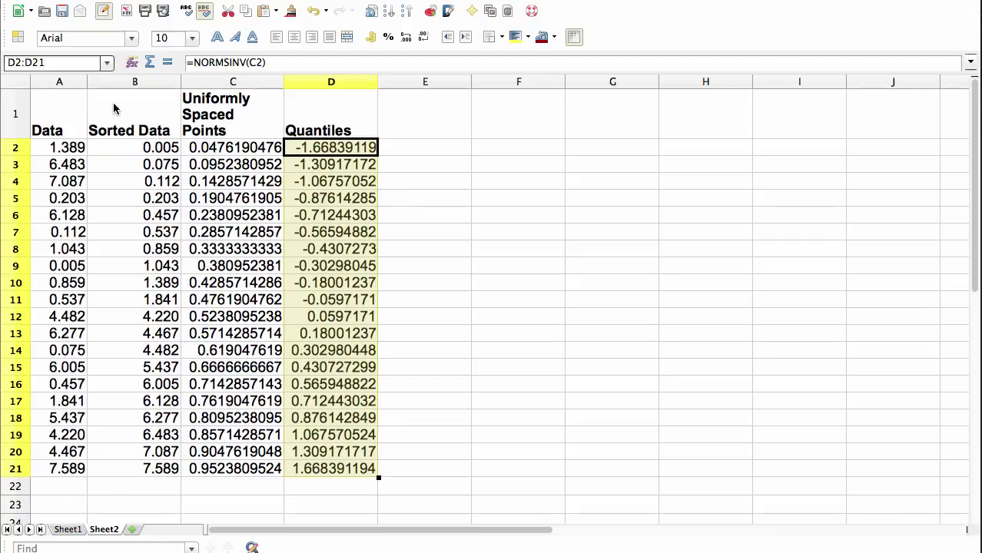
# Step: Select Sorted Data B1:B21 together with Quantiles D1:D21
pyautogui.click(113, 110)
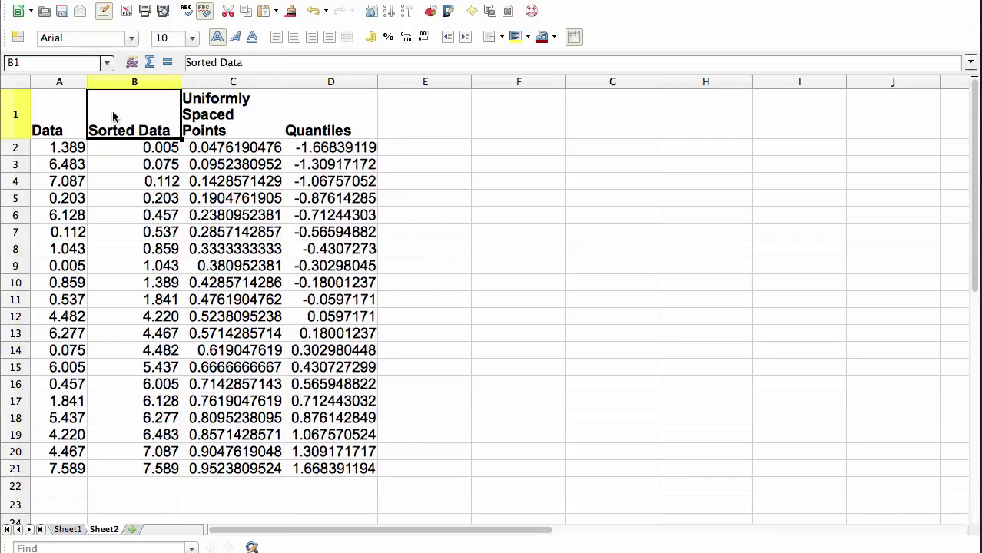
pyautogui.moveTo(113, 115); pyautogui.dragTo(131, 474)
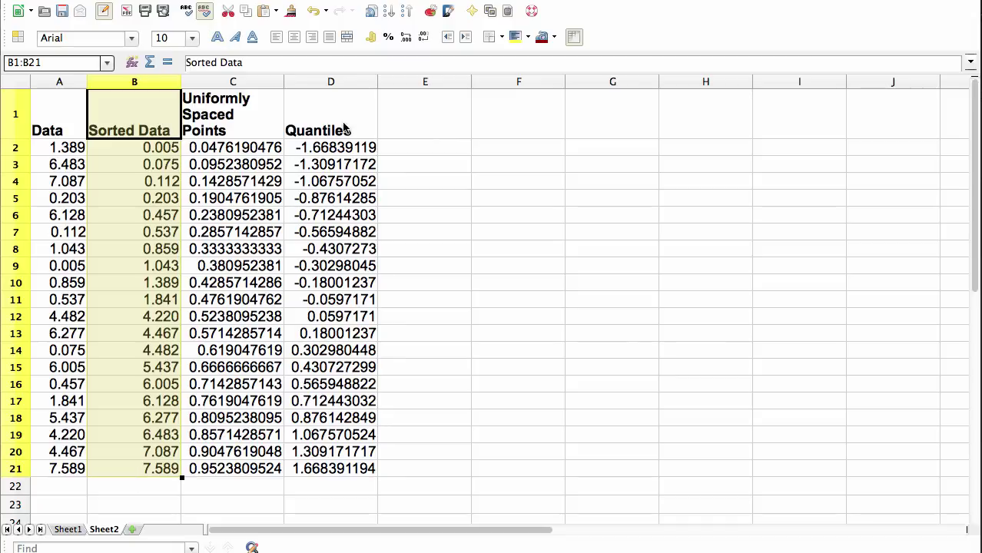
pyautogui.keyDown('ctrl'); pyautogui.moveTo(341, 125); pyautogui.dragTo(321, 468); pyautogui.keyUp('ctrl')
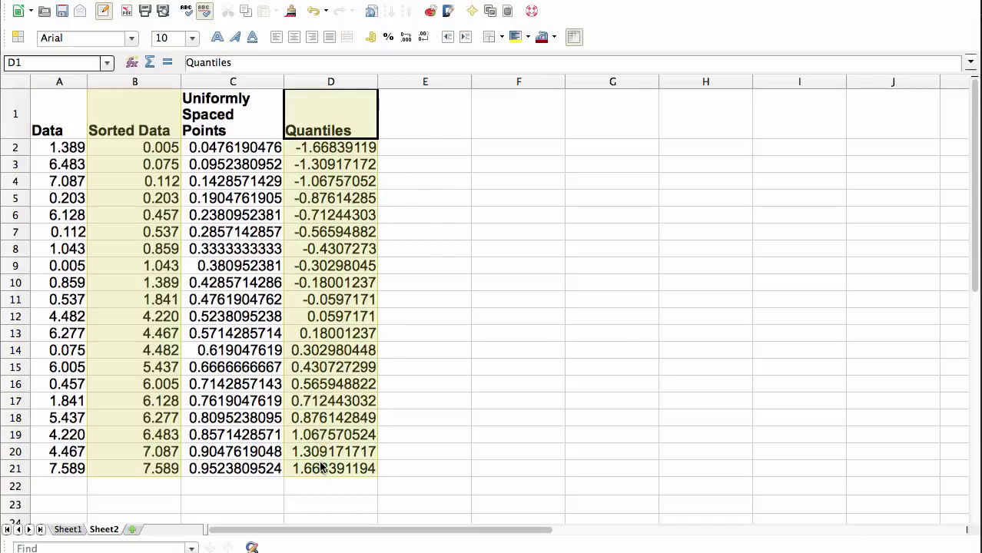
# Step: Insert a points-only XY (Scatter) chart from the selected columns
pyautogui.click(259, 1)
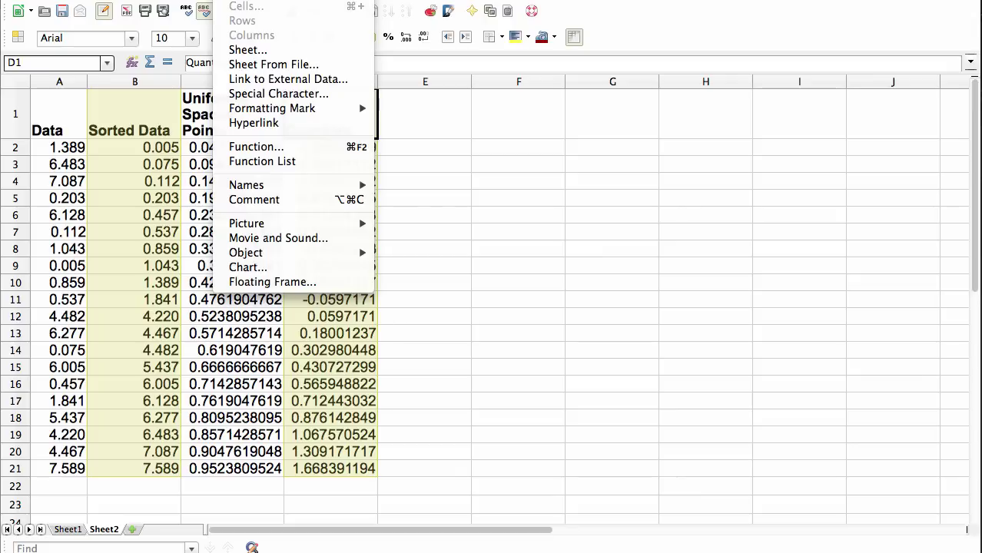
pyautogui.click(249, 267)
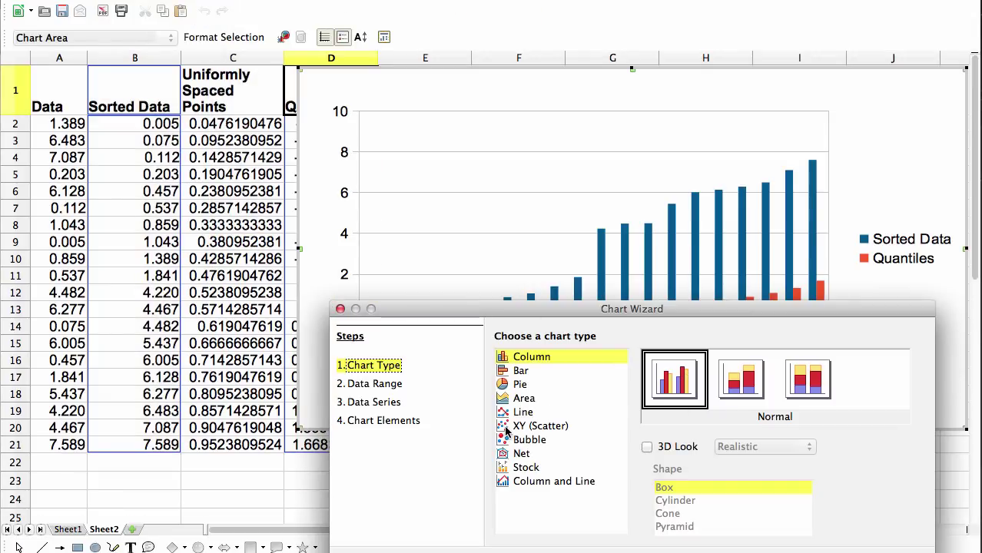
pyautogui.click(505, 427)
pyautogui.moveTo(505, 317)
pyautogui.mouseDown()
pyautogui.moveTo(481, 201)
pyautogui.moveTo(441, 138)
pyautogui.mouseUp()
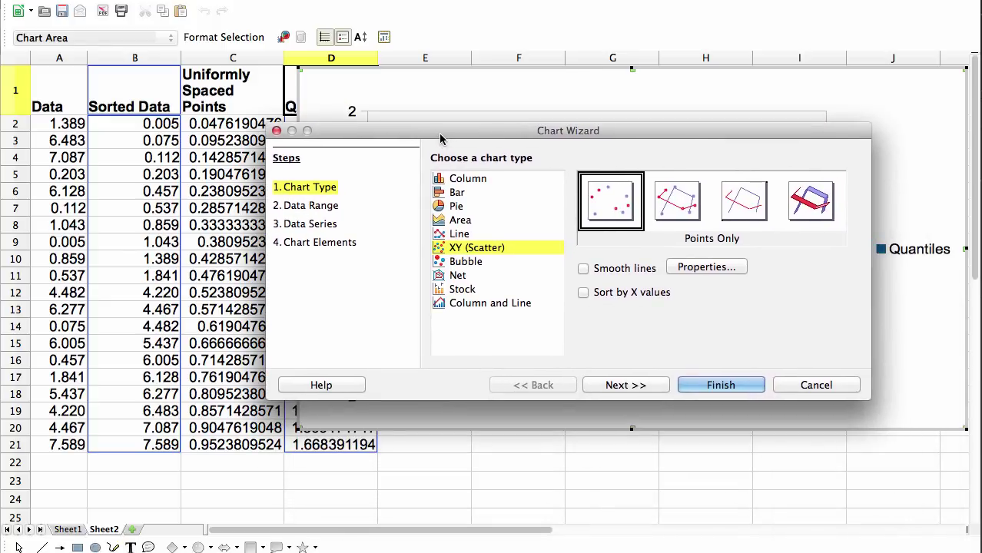
pyautogui.click(706, 384)
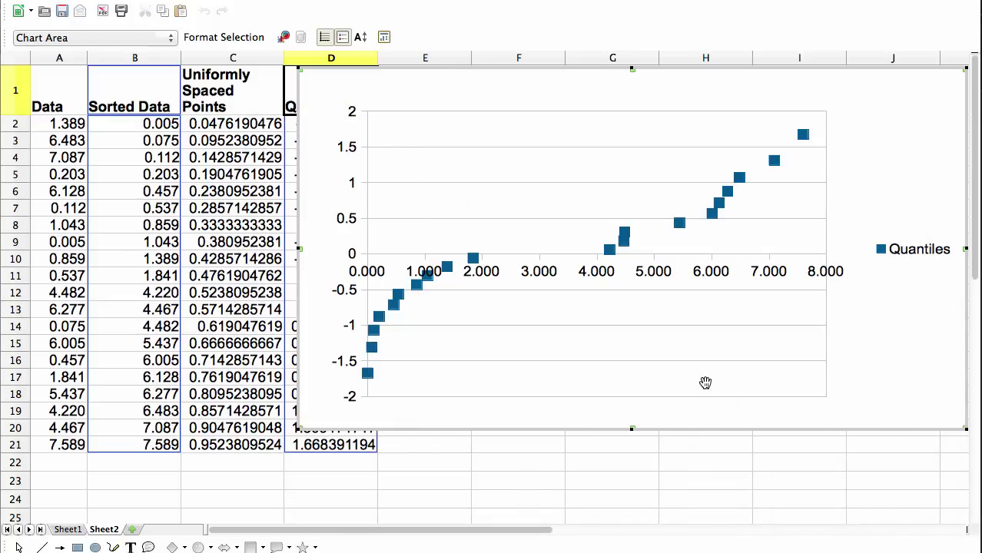